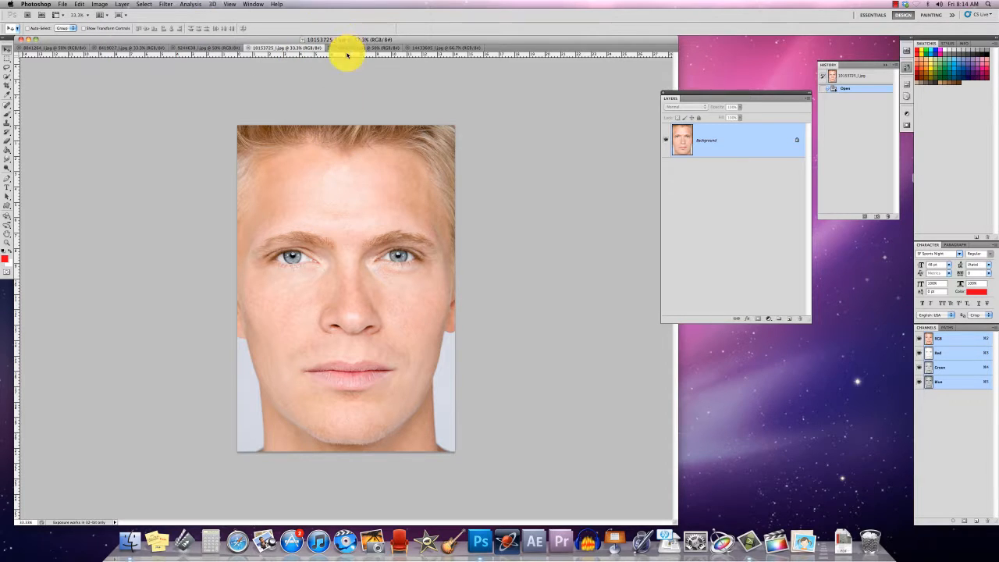
Step: Copy the blond man's close-up from 10153725 into the woman's portrait 12637920 as a new layer
left_click(348, 50)
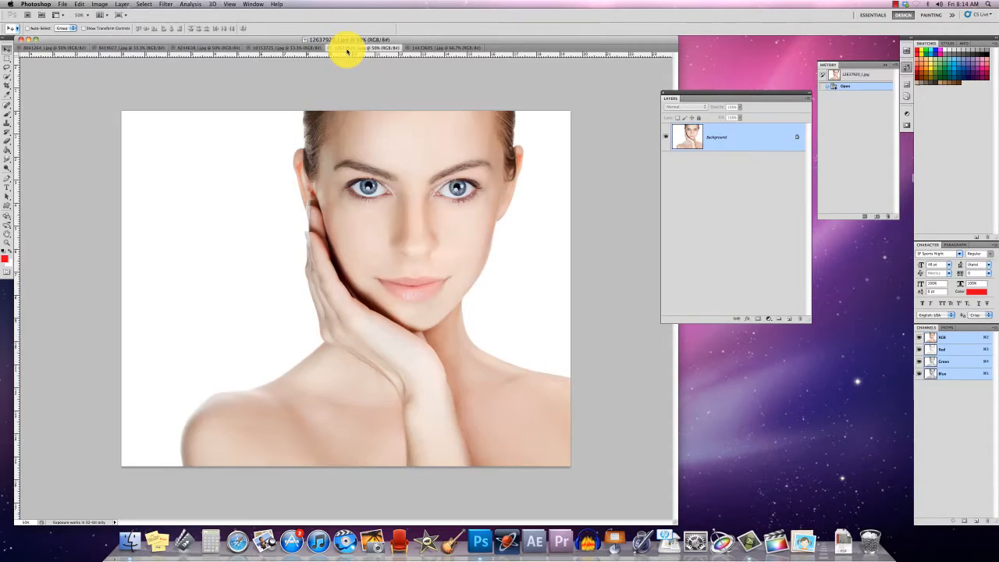
left_click(295, 50)
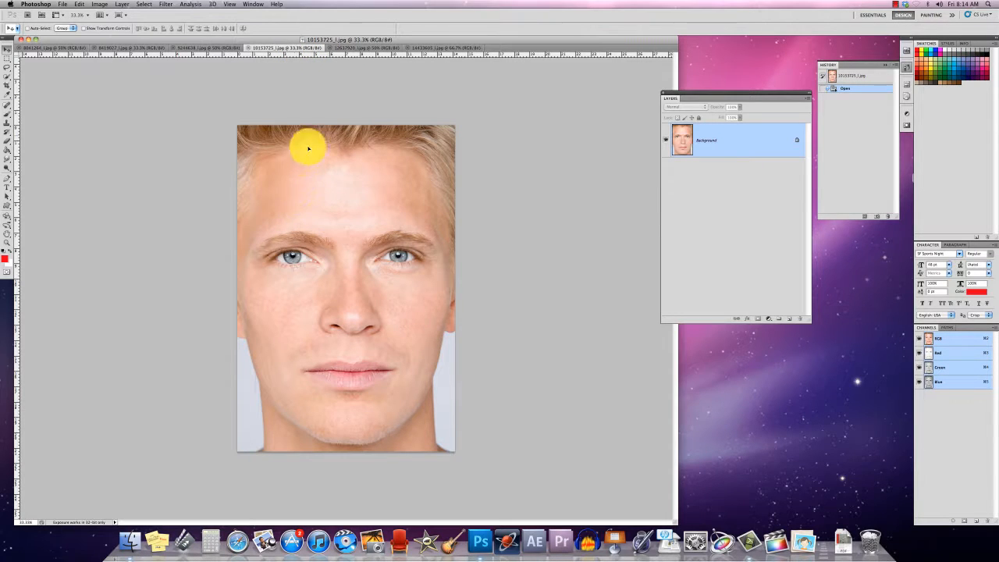
left_click(365, 48)
left_click_drag(365, 49, 273, 143)
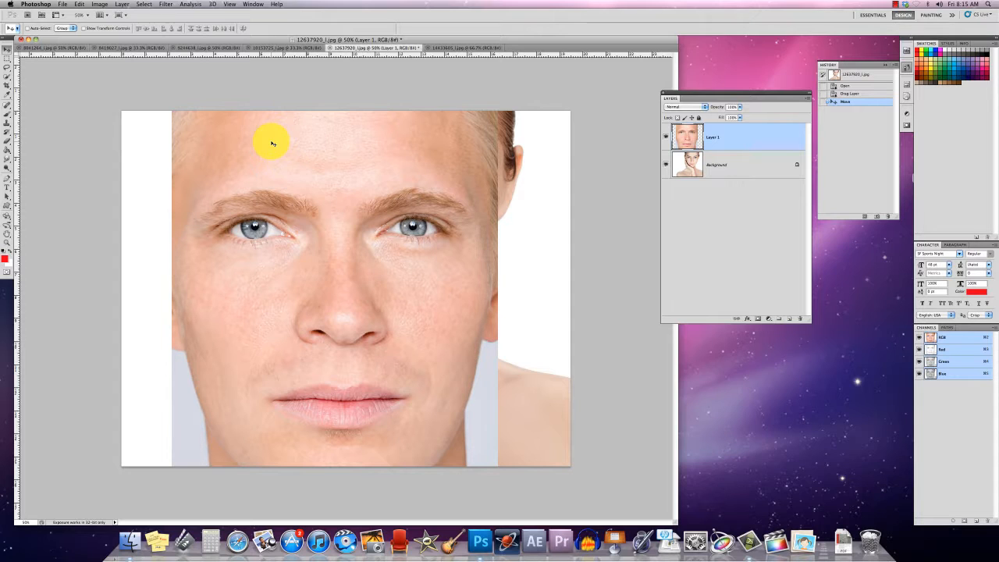
Step: Make the man's layer mostly transparent, scale it to about 60%, and align his eyes, nose and mouth with the woman's
key("3")
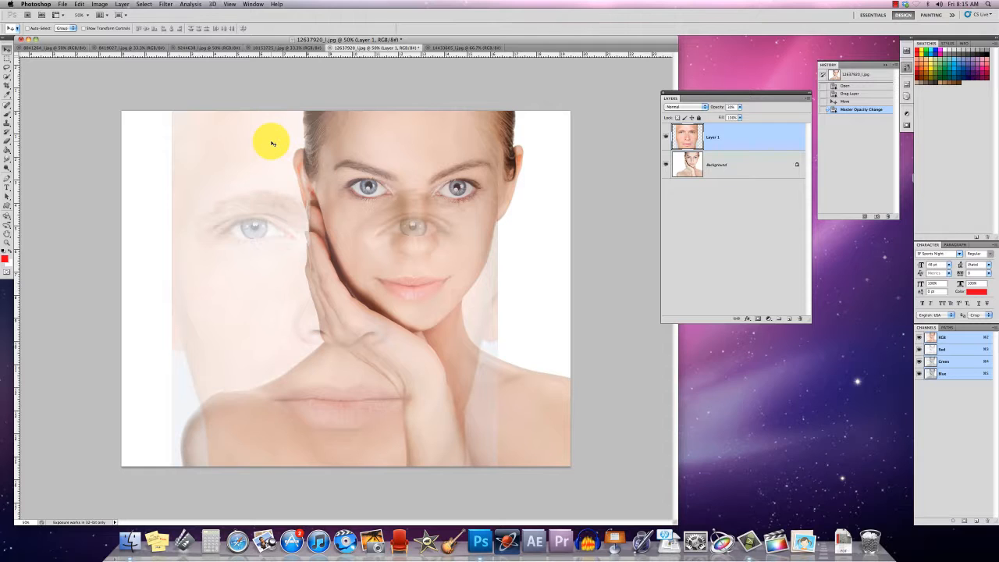
key("ctrl+t")
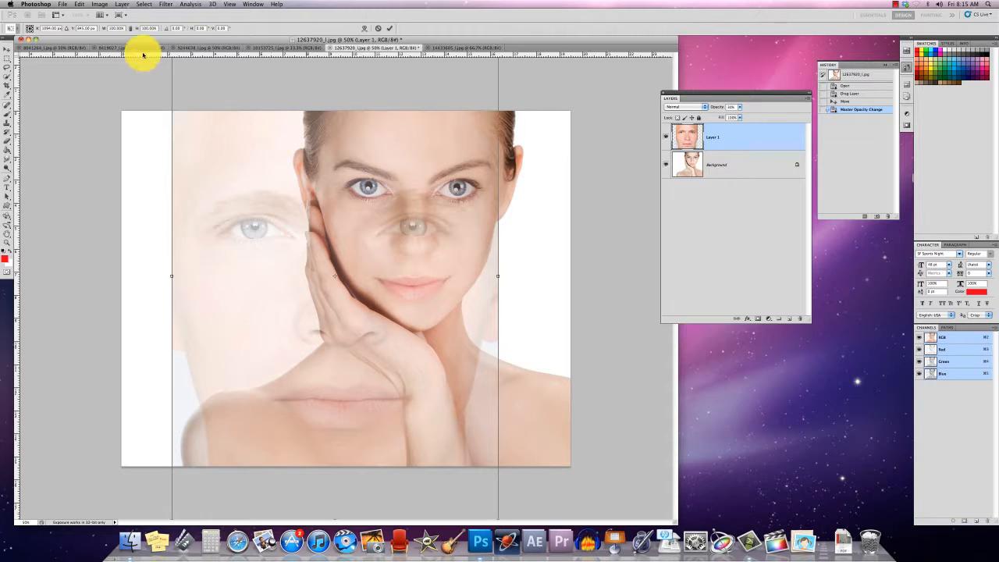
left_click_drag(207, 94, 242, 187)
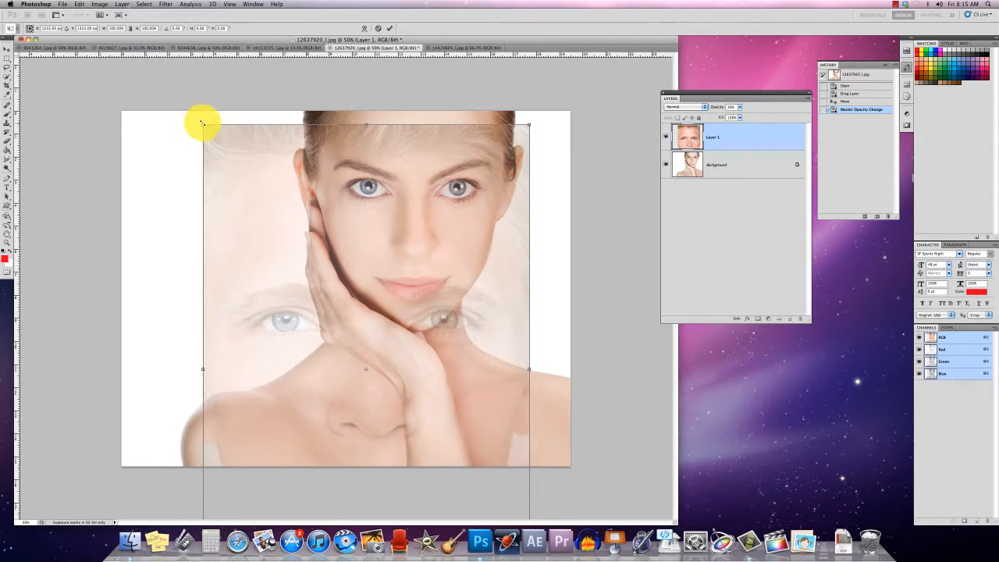
left_click_drag(201, 123, 356, 214)
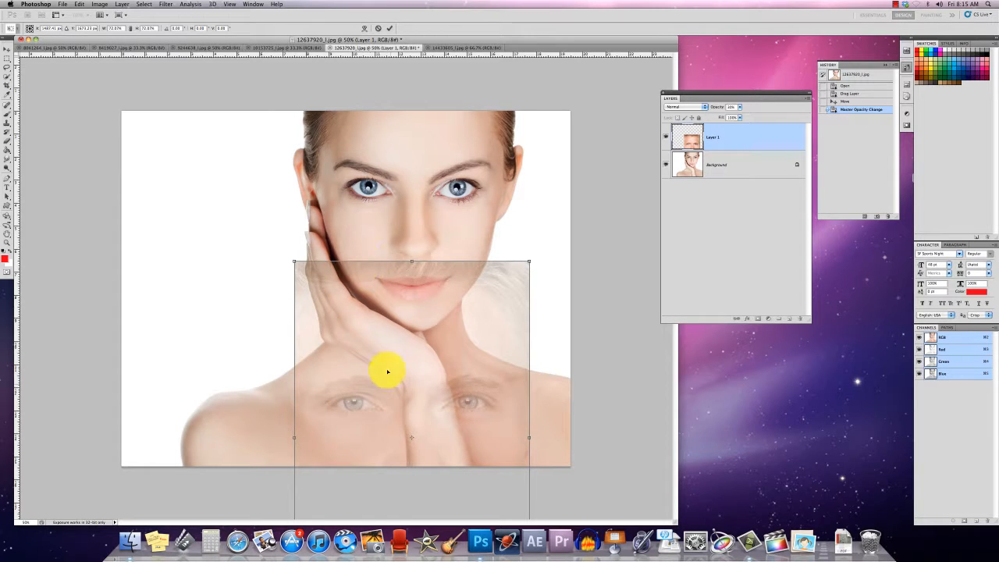
left_click_drag(385, 367, 400, 172)
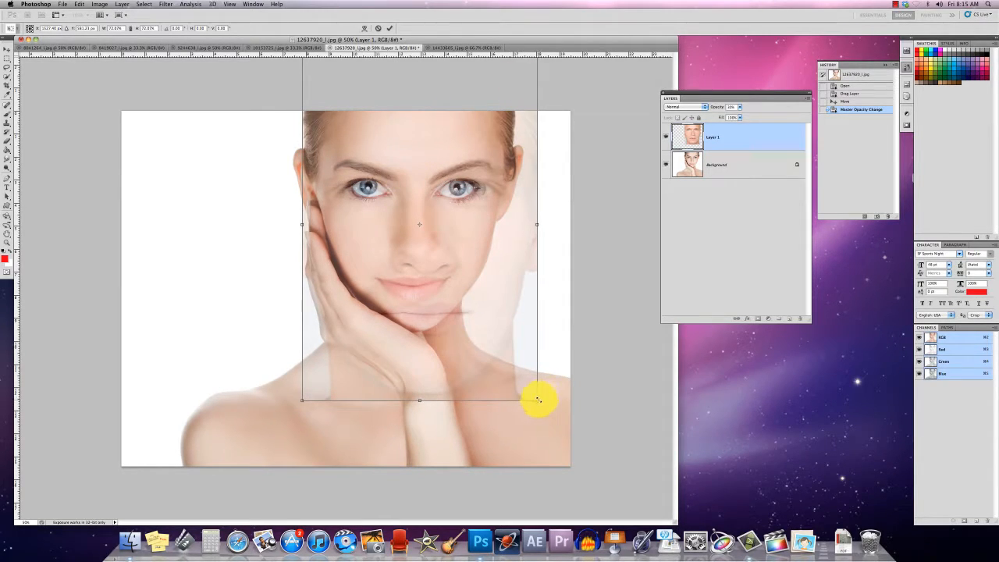
left_click_drag(536, 400, 483, 338)
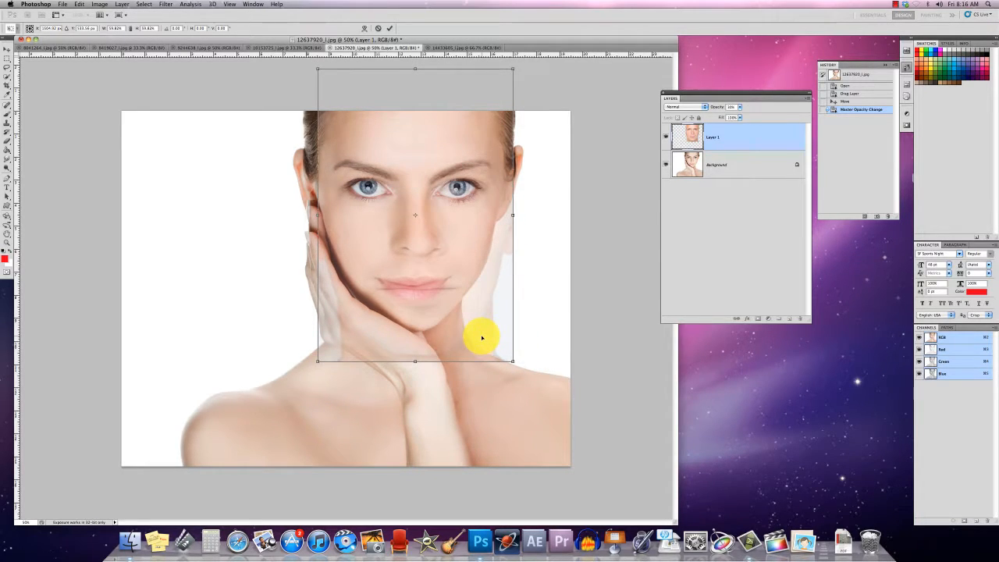
key("Return")
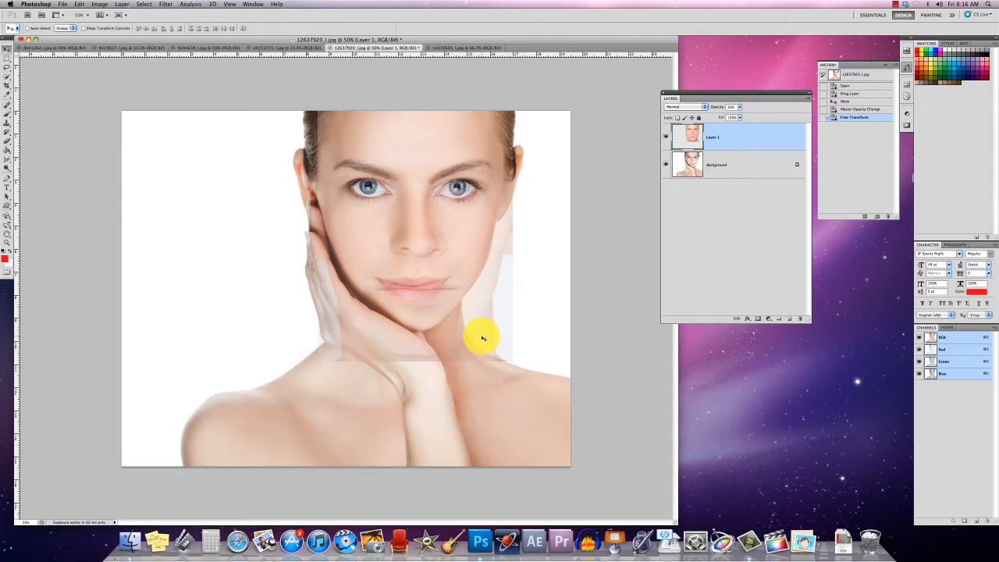
Step: Restore the man's layer to 100% opacity and add a Hide All layer mask to it
key("0")
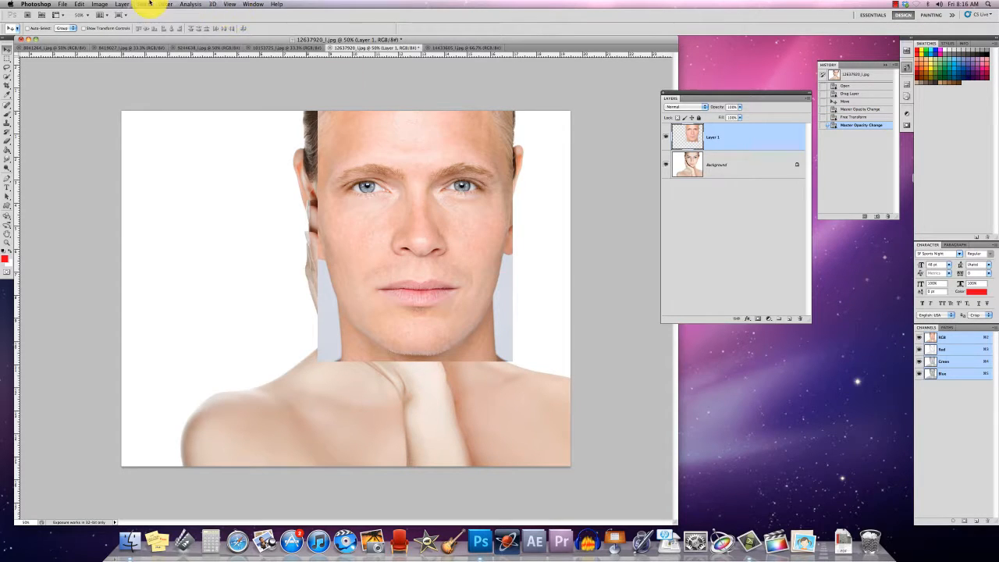
left_click(125, 4)
mouse_move(143, 109)
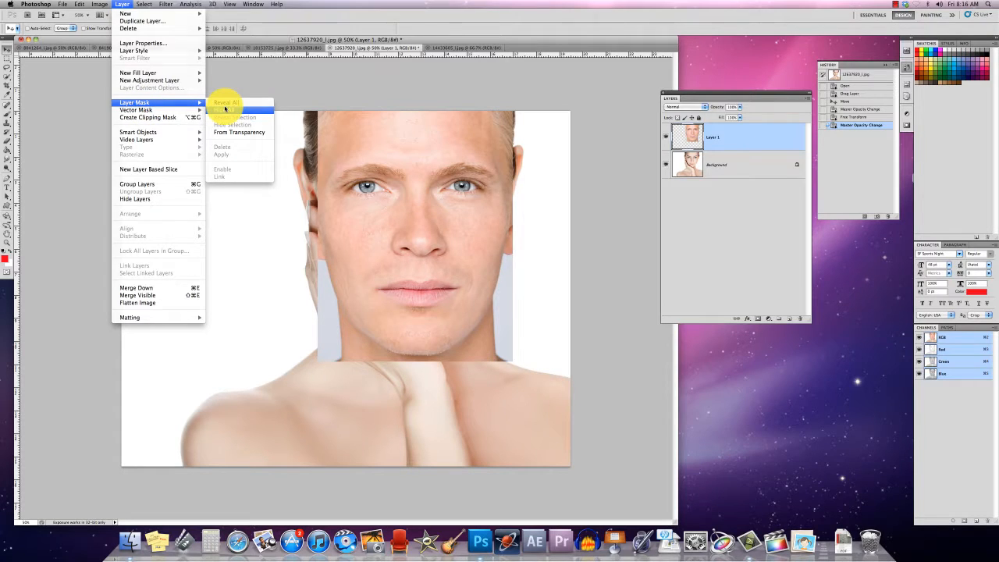
left_click(225, 108)
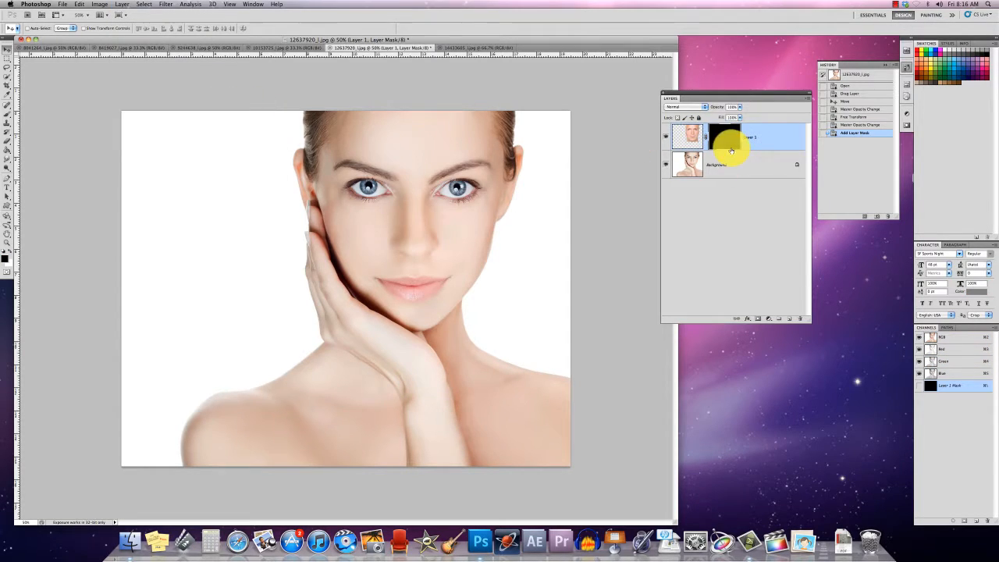
Step: Paint white on the layer mask with a soft brush to reveal the man's eyes and nose
left_click(11, 253)
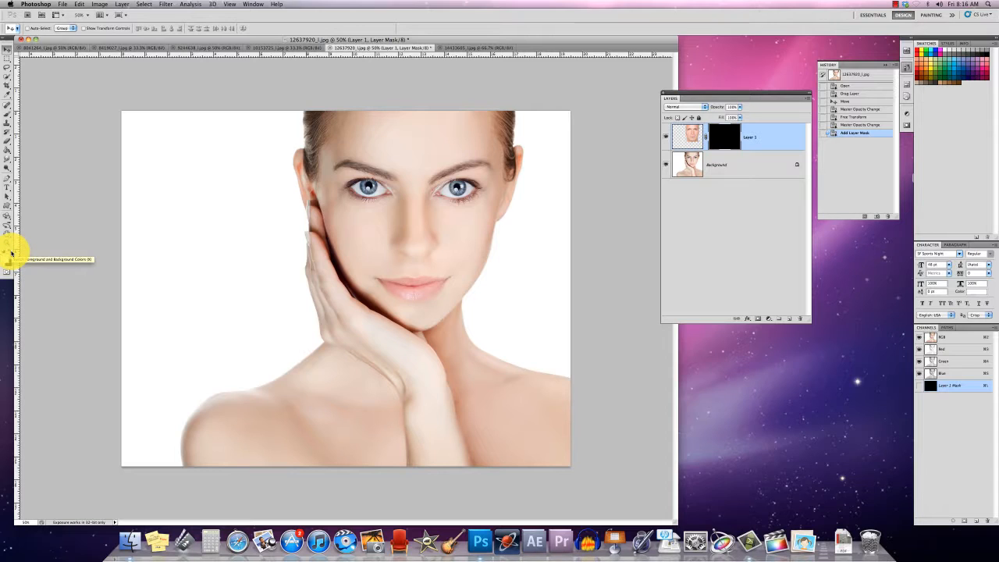
left_click(6, 113)
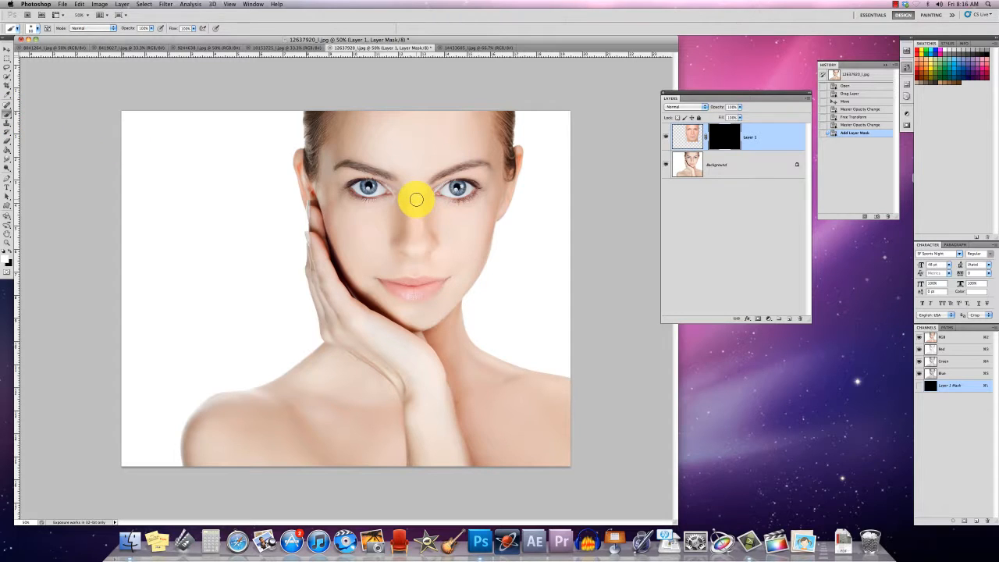
mouse_move(413, 196)
left_mouse_down()
mouse_move(365, 190)
mouse_move(375, 183)
mouse_move(362, 190)
mouse_move(382, 191)
left_mouse_up()
left_click_drag(455, 195, 471, 187)
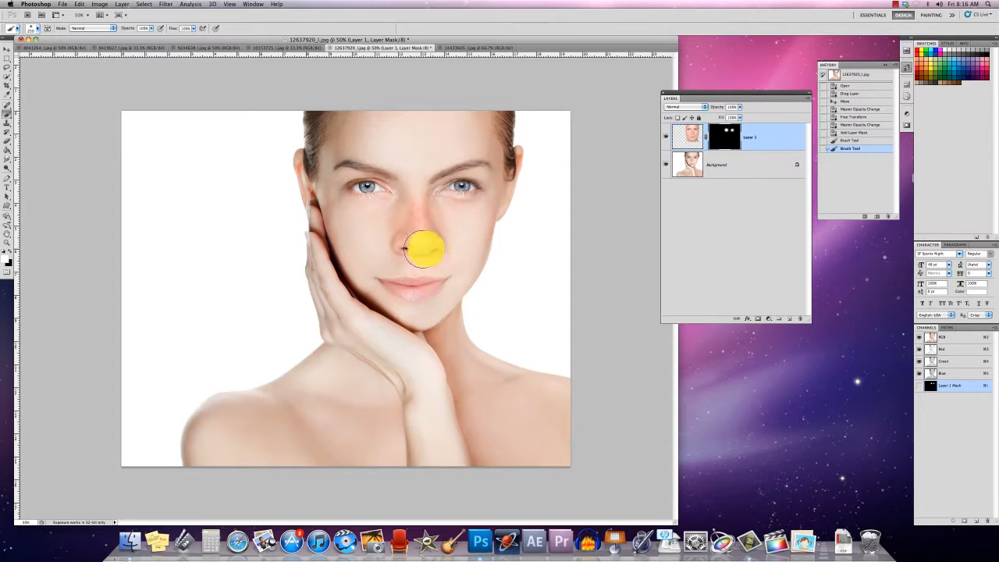
left_click_drag(425, 249, 410, 250)
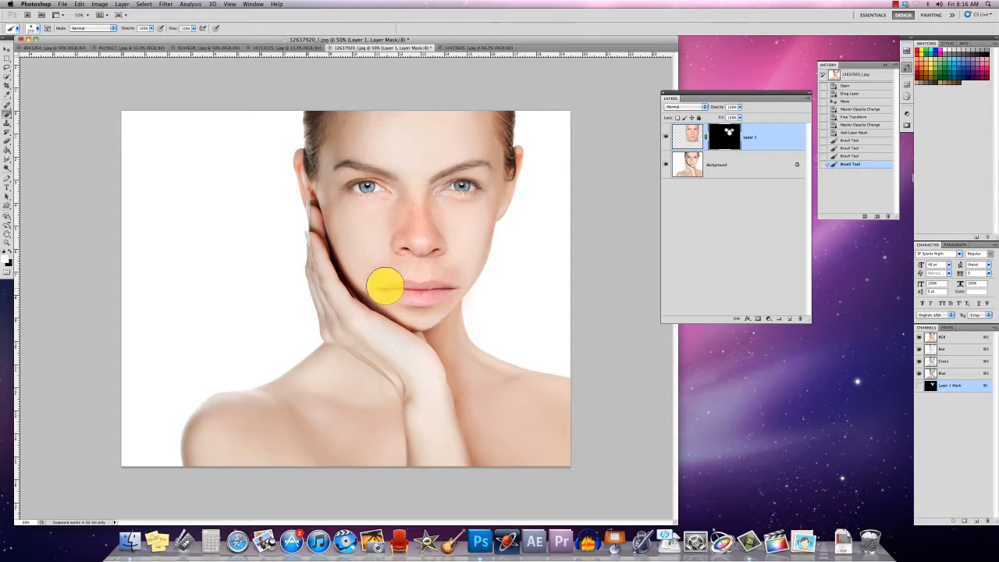
Step: Try revealing the man's mouth on the layer mask and undo the mouth strokes
left_click_drag(385, 287, 384, 273)
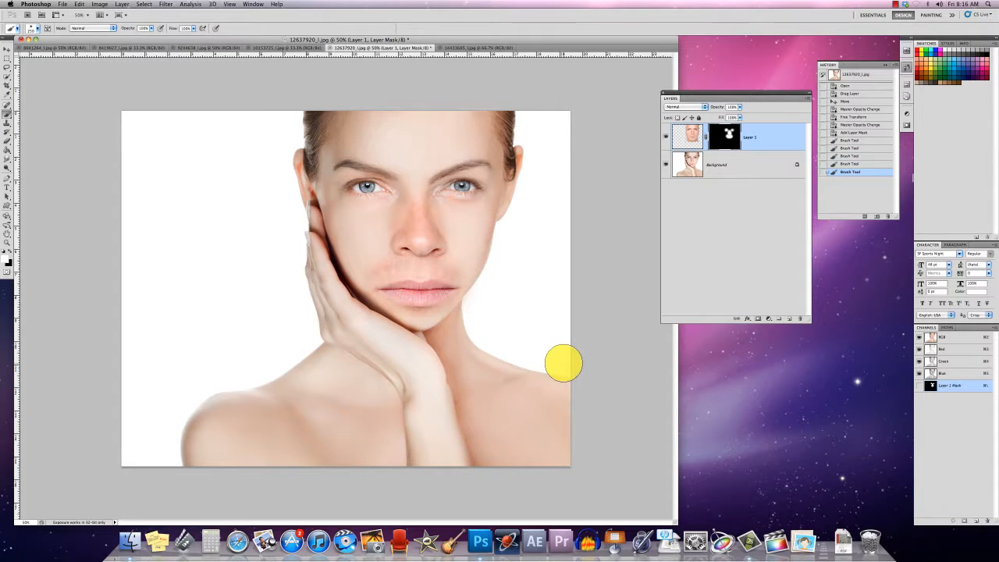
key("super+z")
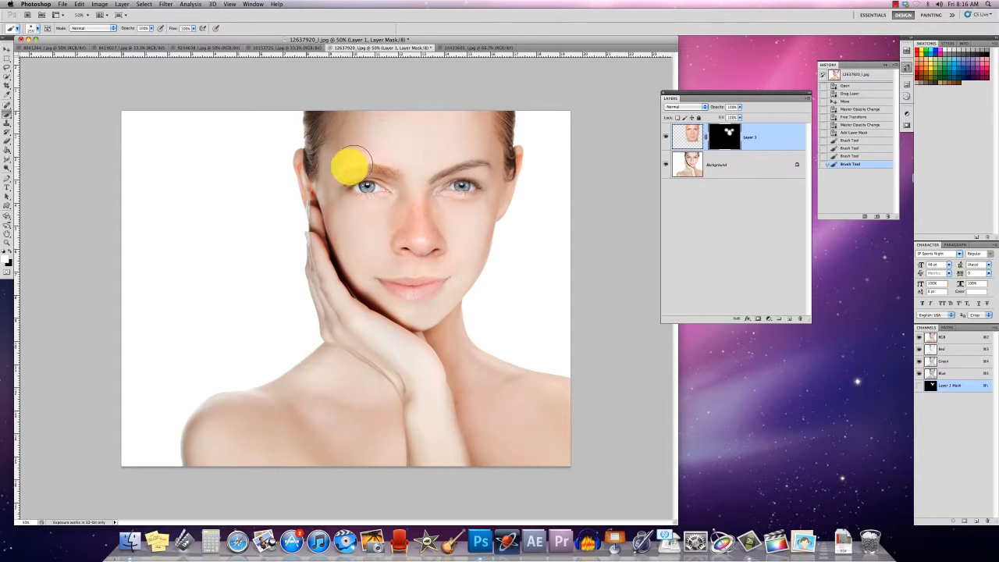
Step: Reveal both of the man's eyebrows by painting white over them on the layer mask
left_click_drag(354, 163, 384, 164)
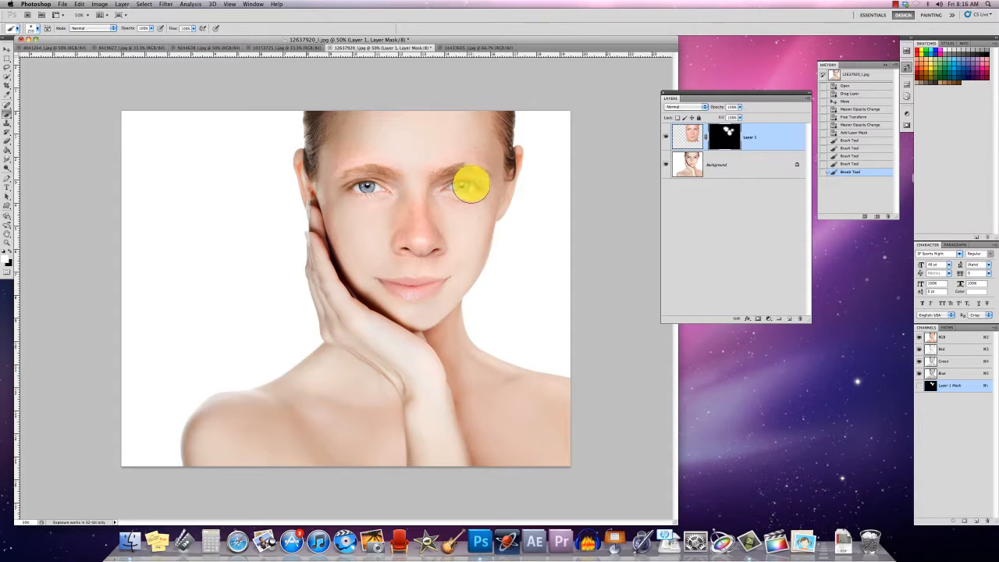
left_click(412, 177)
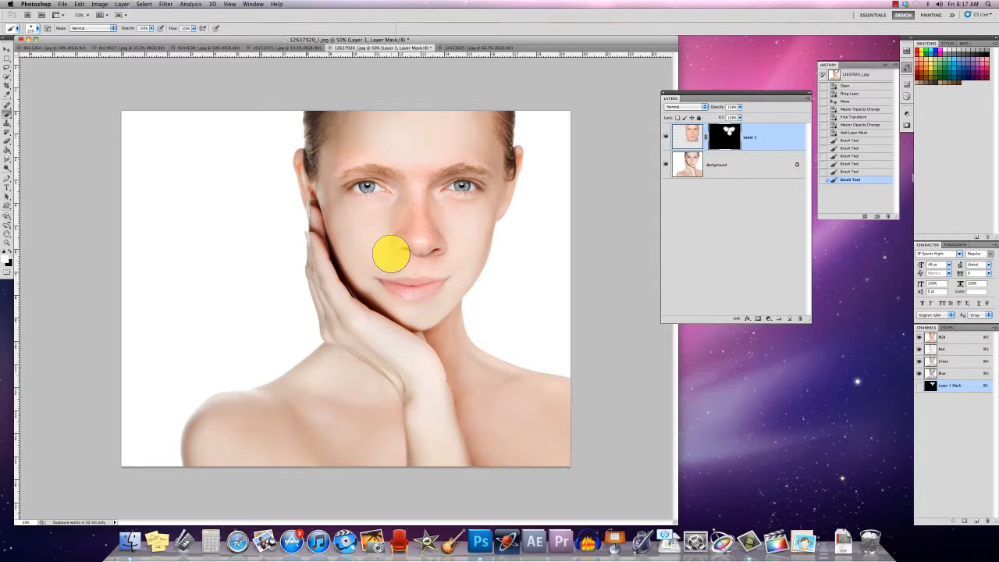
Step: Paint black at 60% brush opacity on the mask to fade the man's skin below the eye beside the woman's hand
key("x")
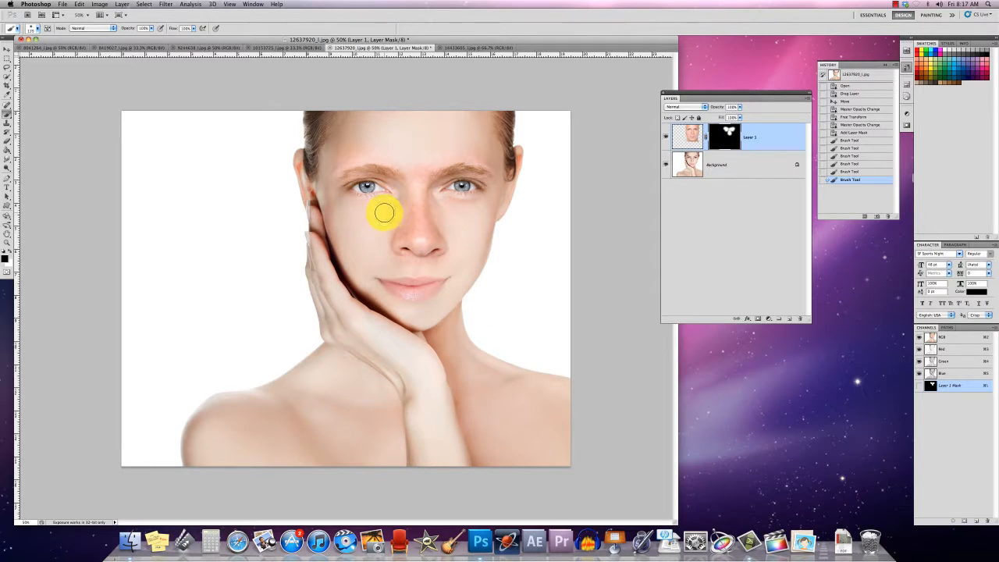
left_click_drag(386, 210, 352, 210)
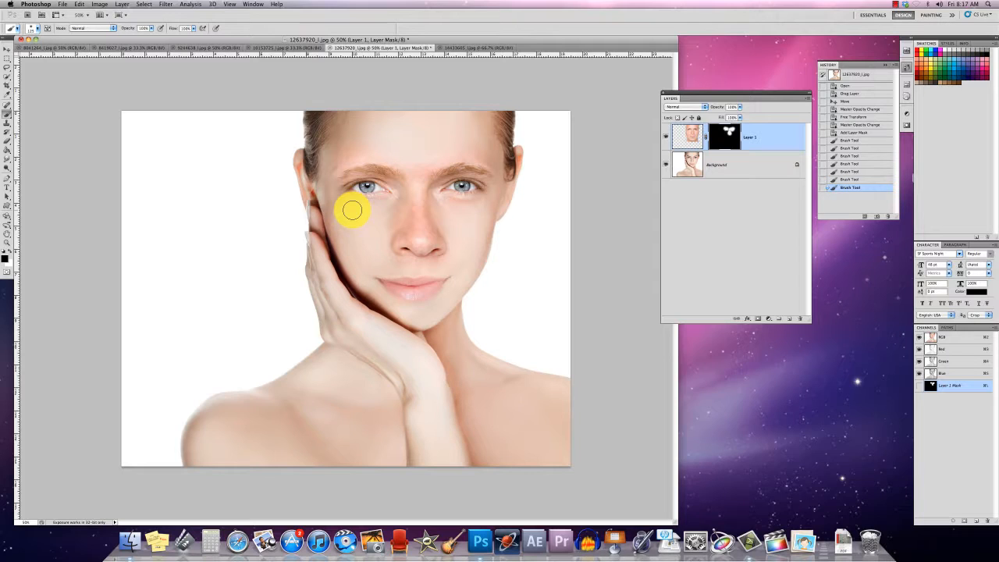
key("super+z")
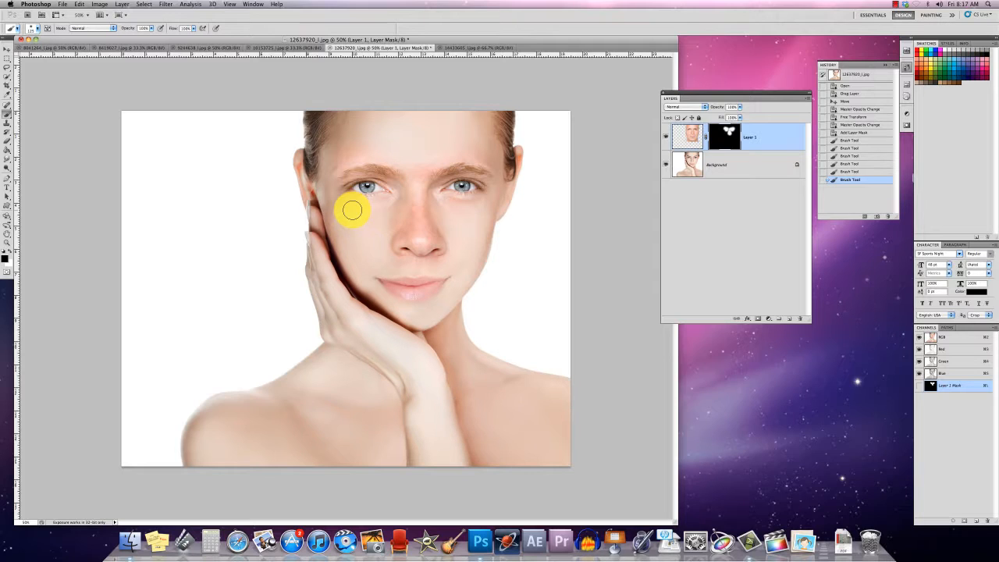
key("6")
mouse_move(352, 210)
left_mouse_down()
mouse_move(390, 204)
mouse_move(351, 207)
left_mouse_up()
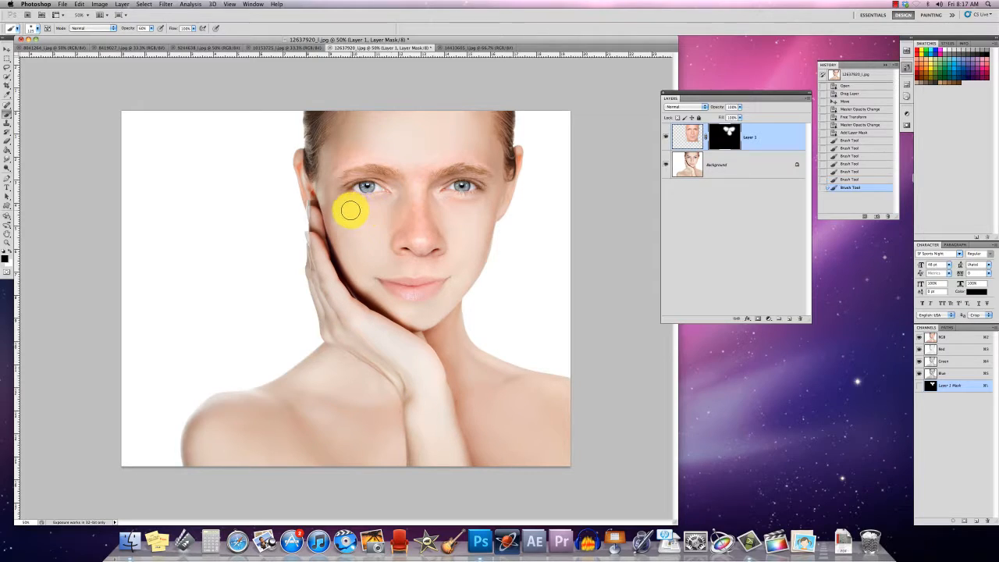
Step: Soften the mask edges around the eyebrows, the sides of the nose and the upper lip with the black brush
right_click(386, 153)
right_click(360, 153)
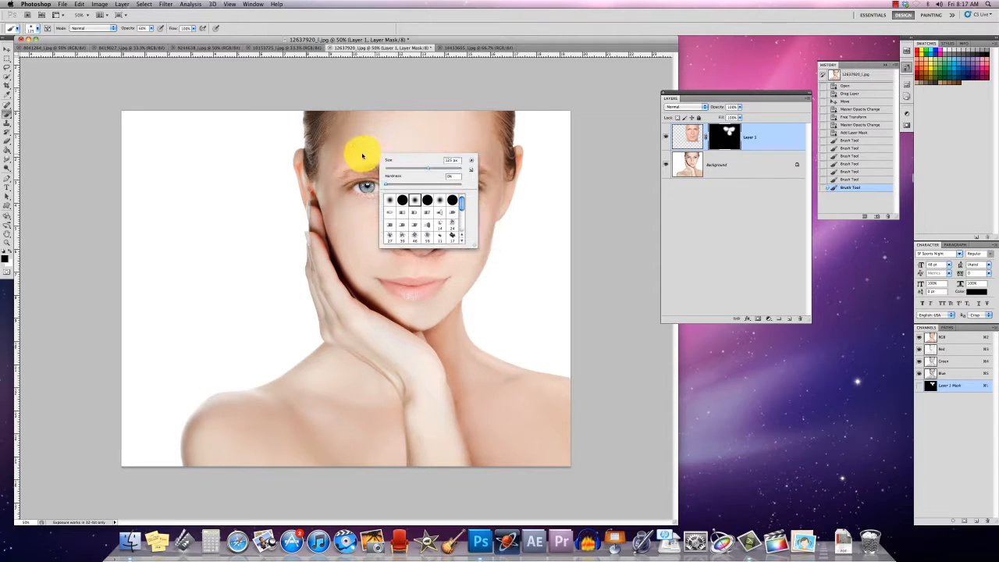
left_click(354, 156)
mouse_move(353, 156)
left_mouse_down()
mouse_move(341, 161)
mouse_move(377, 147)
mouse_move(408, 161)
mouse_move(498, 159)
left_mouse_up()
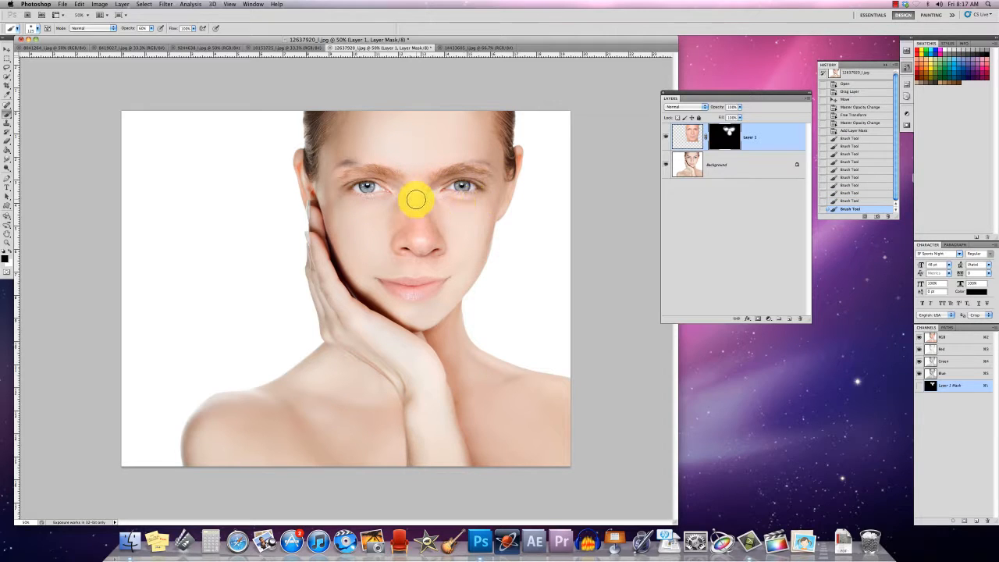
left_click_drag(435, 204, 450, 231)
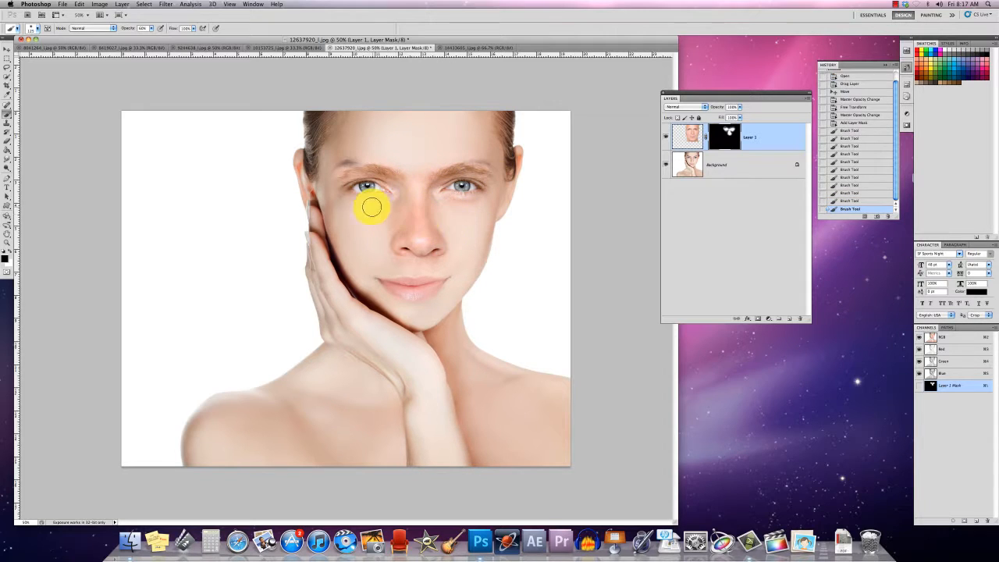
mouse_move(367, 203)
left_mouse_down()
mouse_move(389, 211)
mouse_move(383, 225)
left_mouse_up()
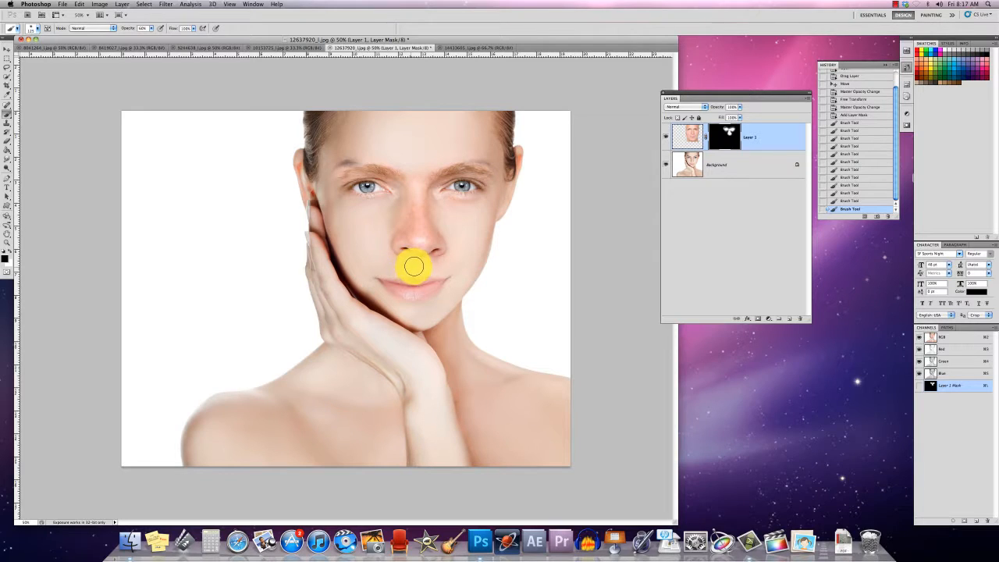
left_click_drag(413, 261, 460, 274)
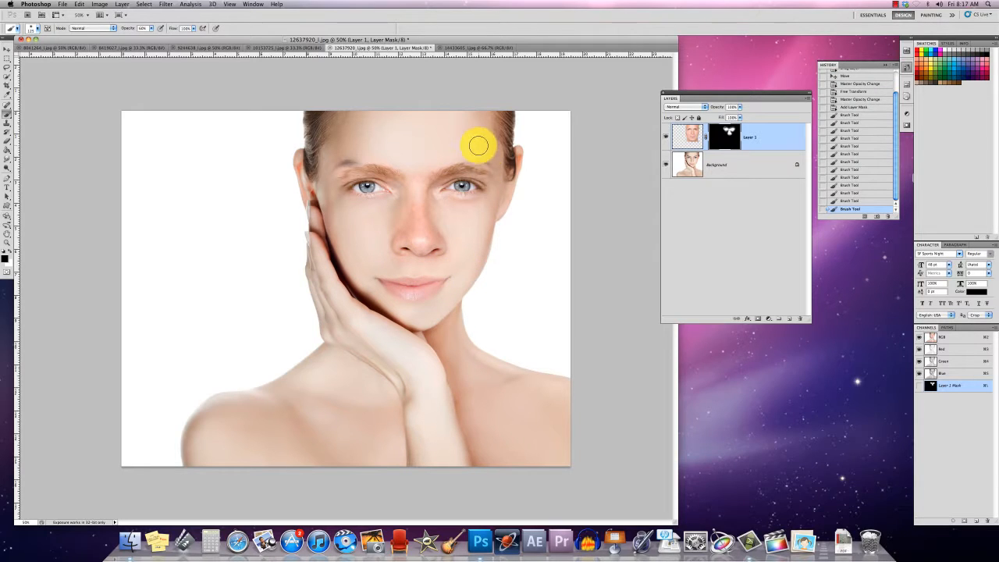
Step: Paint white on the mask over both outer eyebrows to bring the man's brows back
key("x")
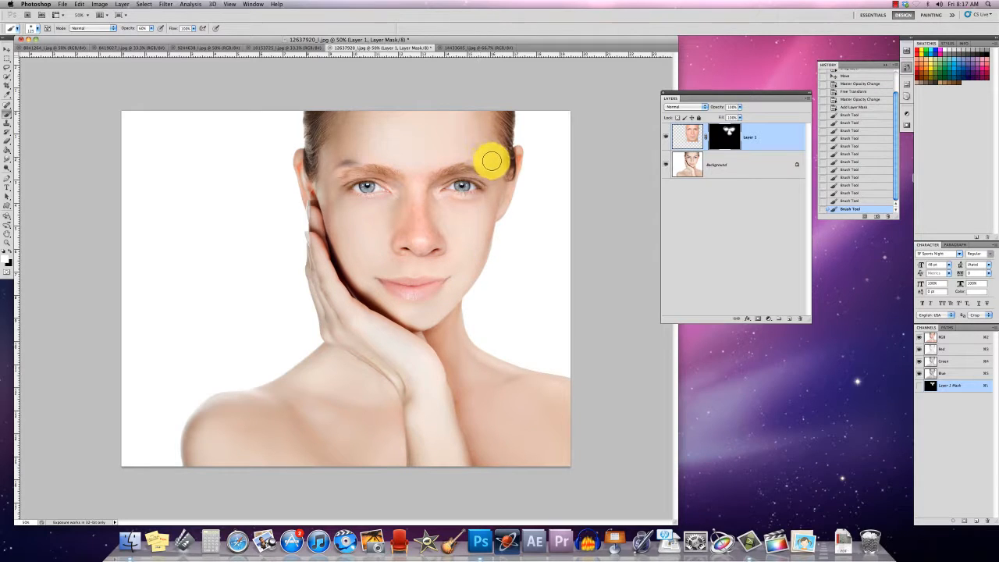
left_click_drag(490, 166, 472, 165)
left_click_drag(472, 165, 486, 167)
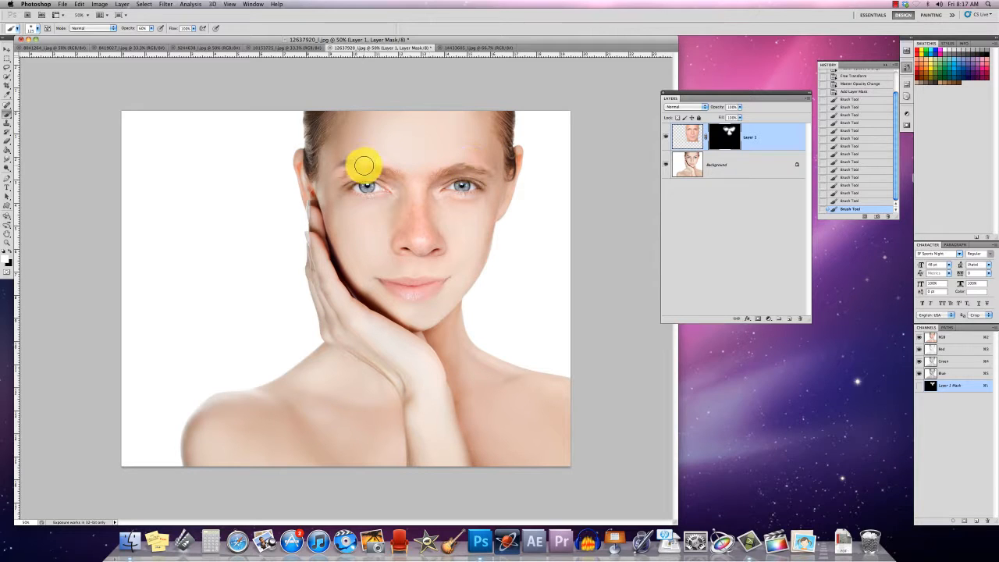
mouse_move(363, 166)
left_mouse_down()
mouse_move(340, 168)
mouse_move(348, 164)
left_mouse_up()
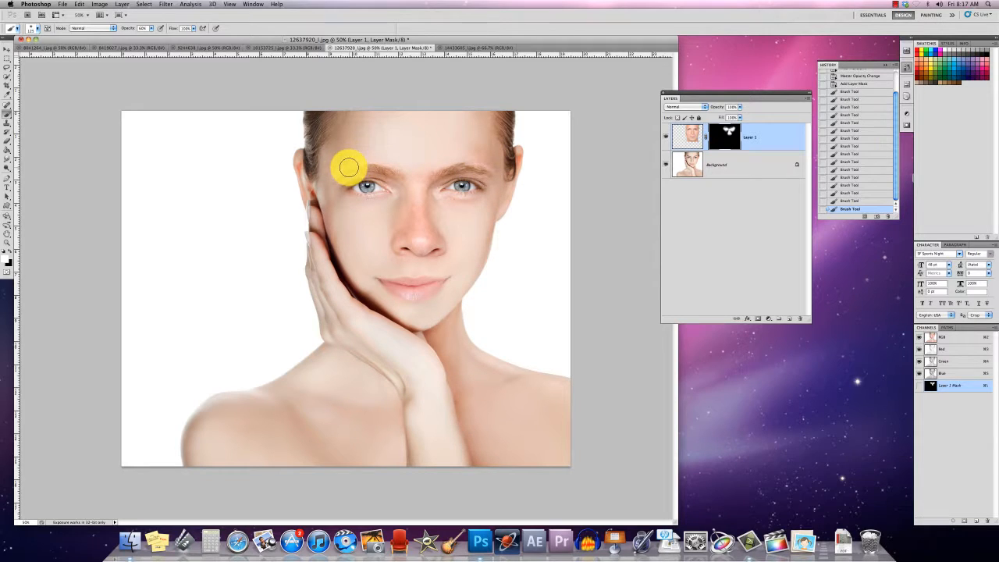
left_click(475, 172)
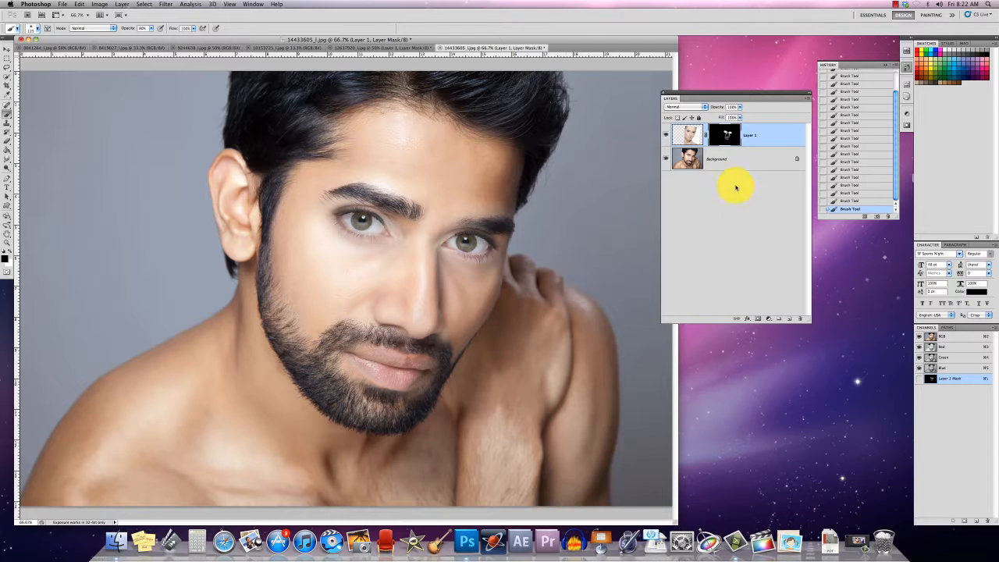
Step: Hide and reshow the Background layer in 14433605 to examine which parts of the masked face layer are used
left_click(665, 159)
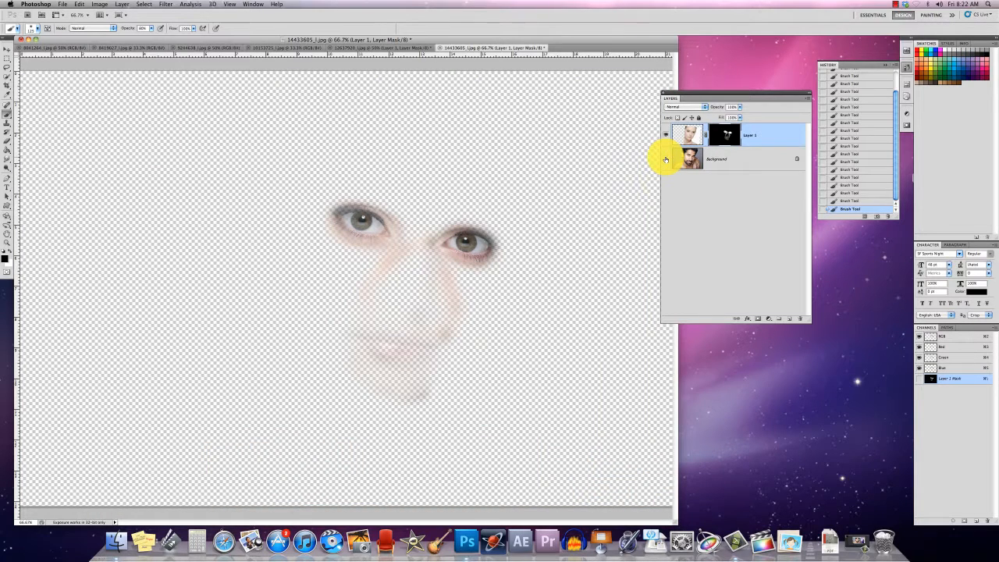
left_click(666, 158)
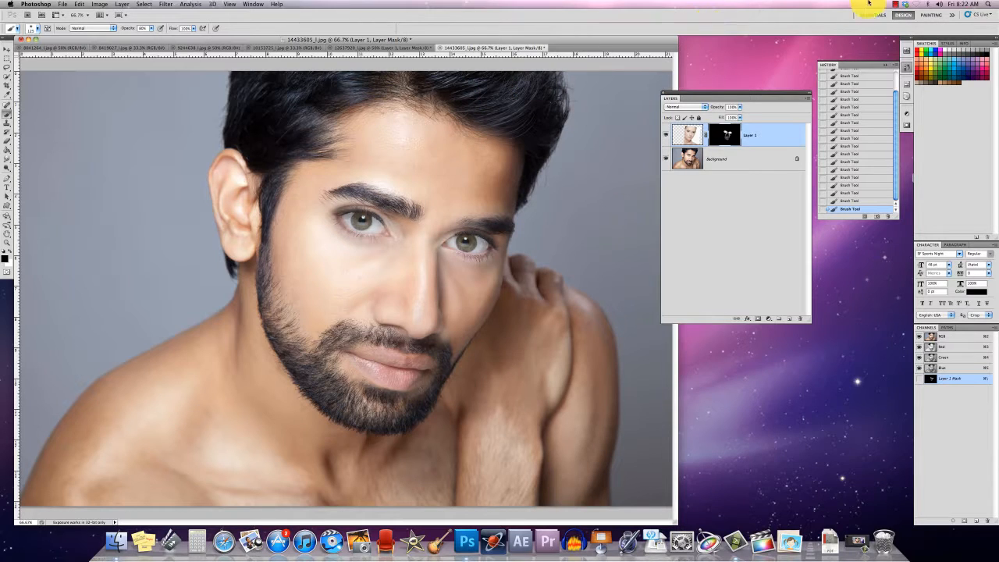
left_click(897, 4)
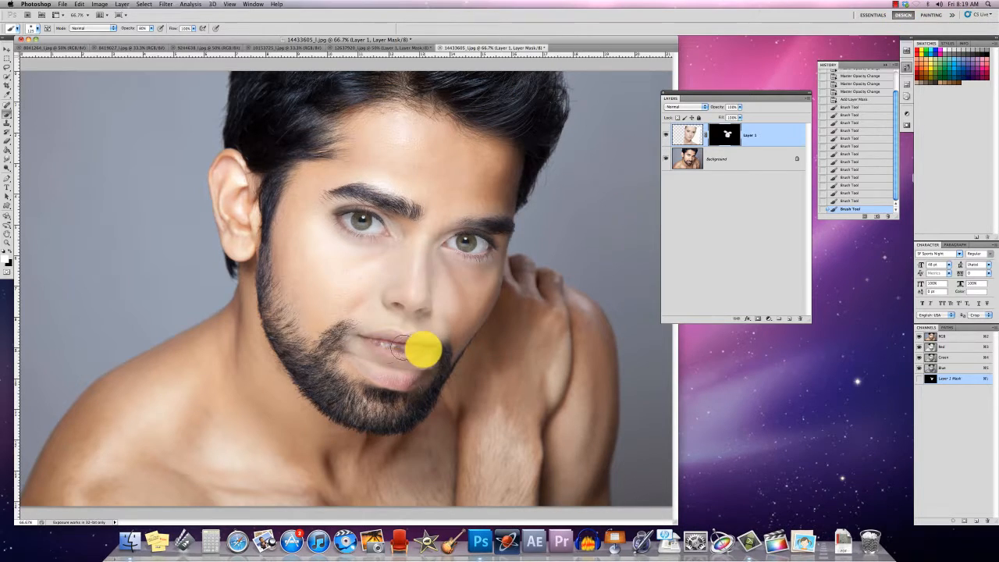
Step: Paint the Layer 1 mask around the bearded man's mouth and beard, and toggle Layer 1's visibility to compare the blend
mouse_move(424, 351)
left_mouse_down()
mouse_move(375, 363)
mouse_move(385, 373)
mouse_move(359, 361)
mouse_move(421, 385)
mouse_move(392, 372)
mouse_move(410, 335)
mouse_move(370, 339)
mouse_move(408, 337)
mouse_move(401, 364)
left_mouse_up()
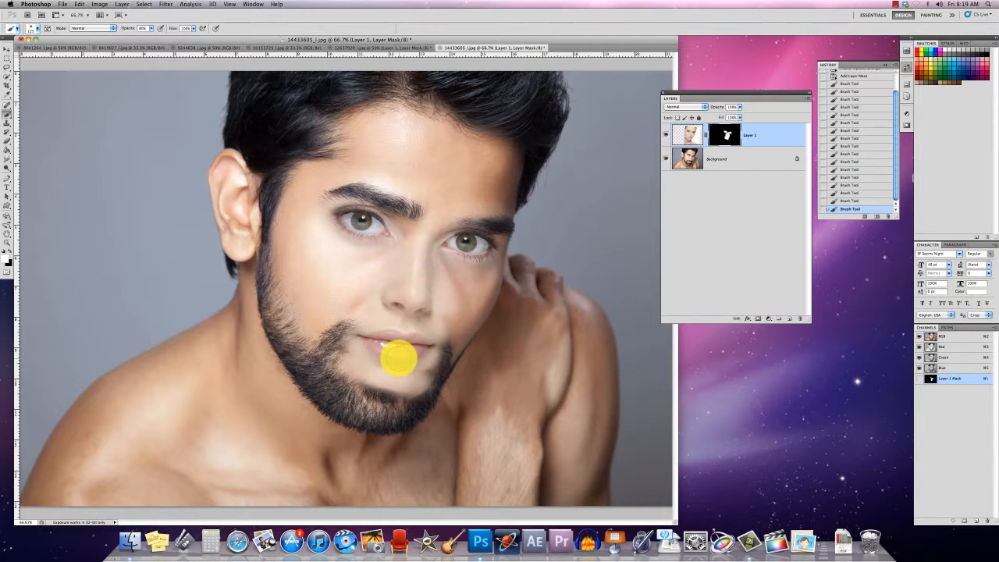
mouse_move(385, 341)
left_mouse_down()
mouse_move(423, 339)
mouse_move(357, 330)
mouse_move(423, 336)
mouse_move(394, 378)
mouse_move(341, 358)
mouse_move(355, 342)
mouse_move(423, 363)
mouse_move(399, 386)
mouse_move(439, 356)
mouse_move(429, 369)
mouse_move(413, 263)
mouse_move(387, 311)
mouse_move(396, 281)
mouse_move(395, 313)
mouse_move(410, 277)
mouse_move(439, 321)
mouse_move(423, 255)
mouse_move(390, 308)
mouse_move(406, 272)
mouse_move(378, 287)
mouse_move(511, 347)
mouse_move(541, 339)
mouse_move(402, 325)
mouse_move(368, 297)
mouse_move(628, 214)
mouse_move(659, 162)
left_mouse_up()
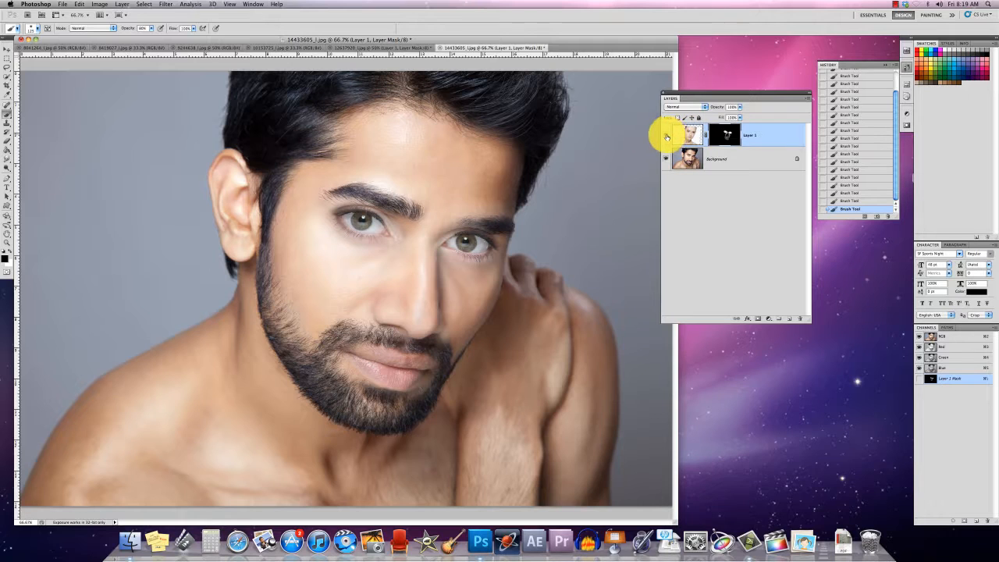
left_click(665, 136)
left_click(666, 136)
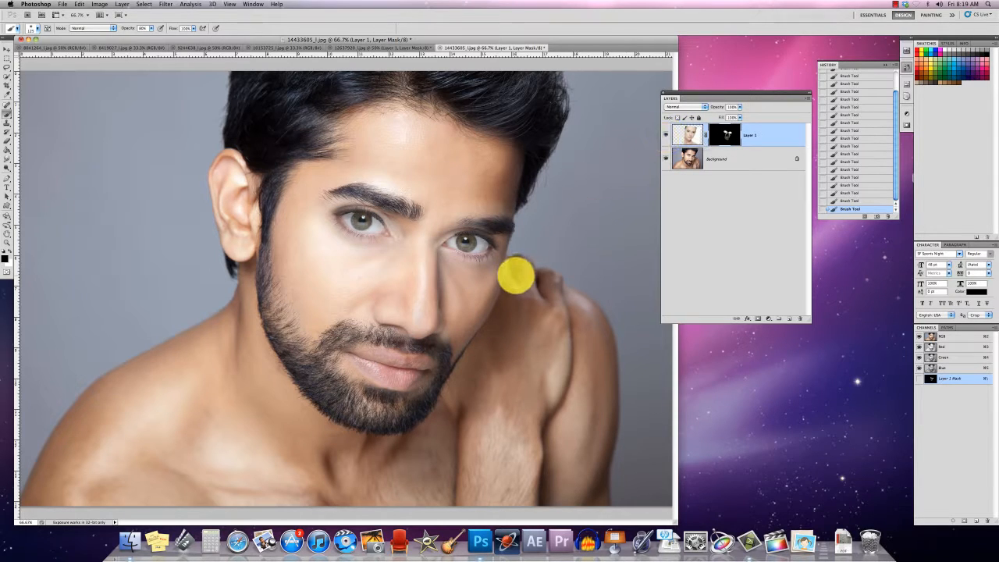